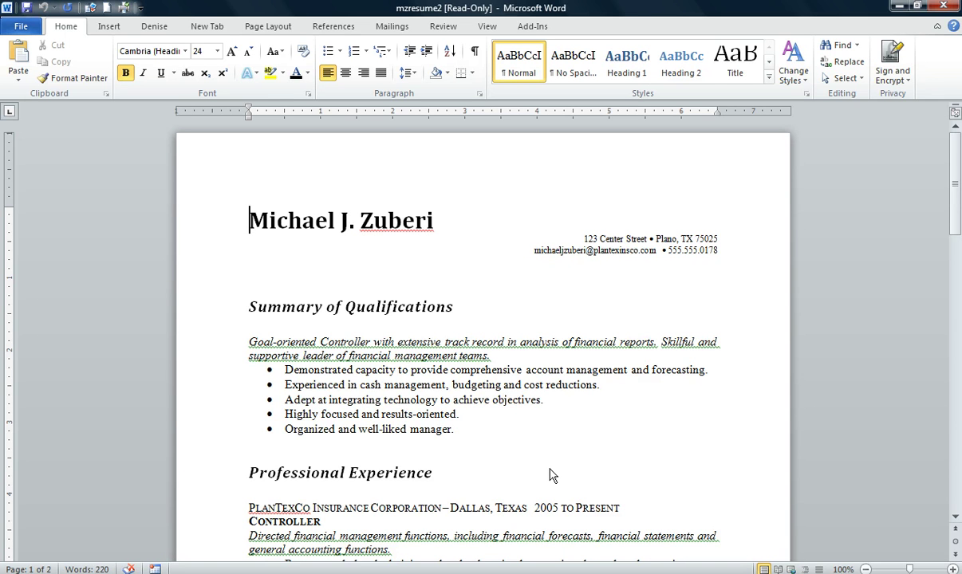
# - Set the top margin to 1.25 inches in the Custom Margins dialog
pyautogui.scroll(-7, 519, 411)
pyautogui.scroll(-3, 519, 409)
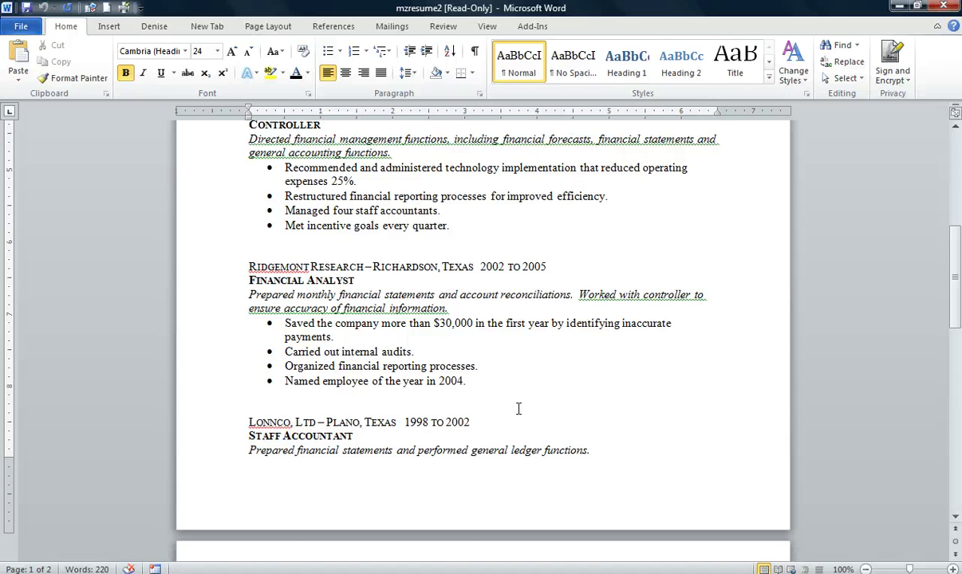
pyautogui.scroll(-15, 519, 409)
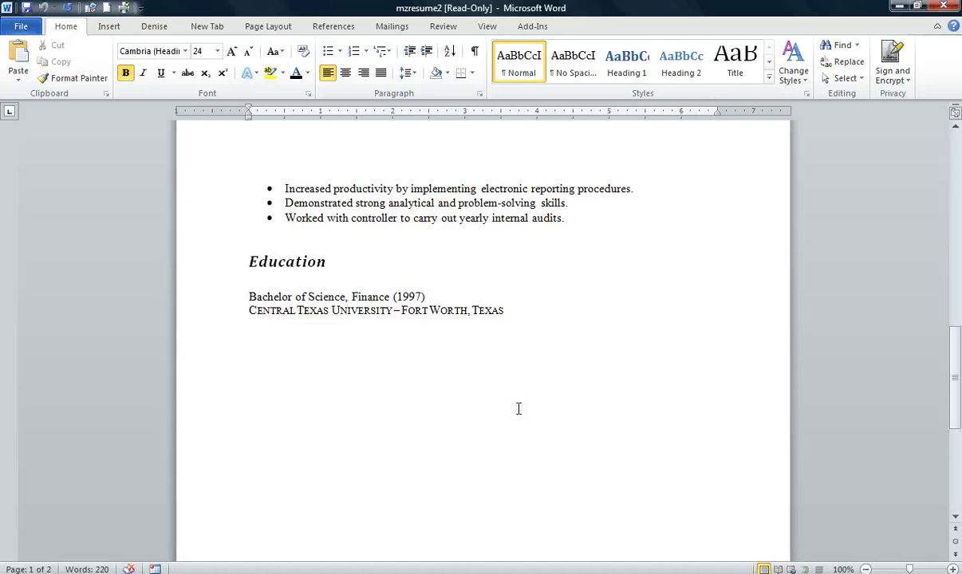
pyautogui.scroll(20, 573, 451)
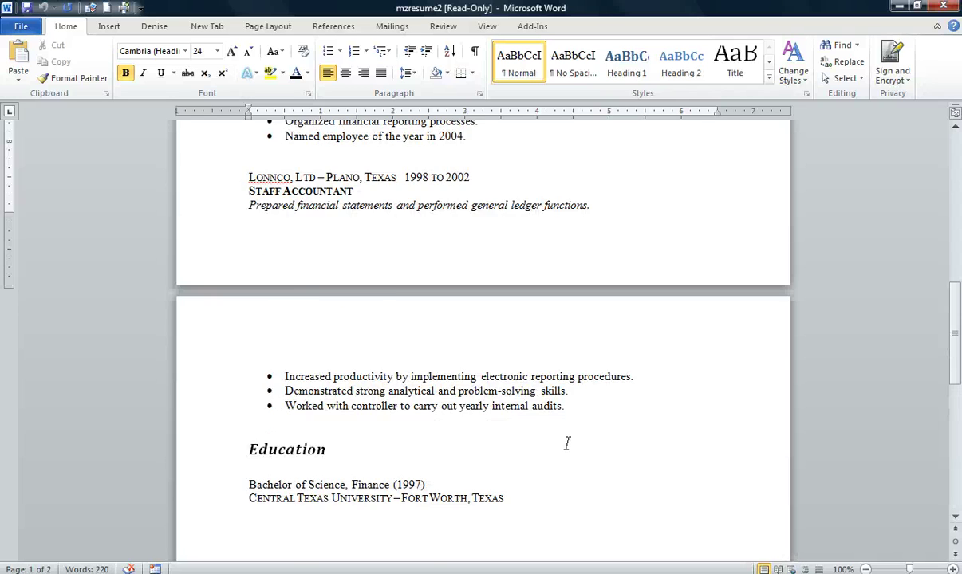
pyautogui.scroll(-14, 566, 442)
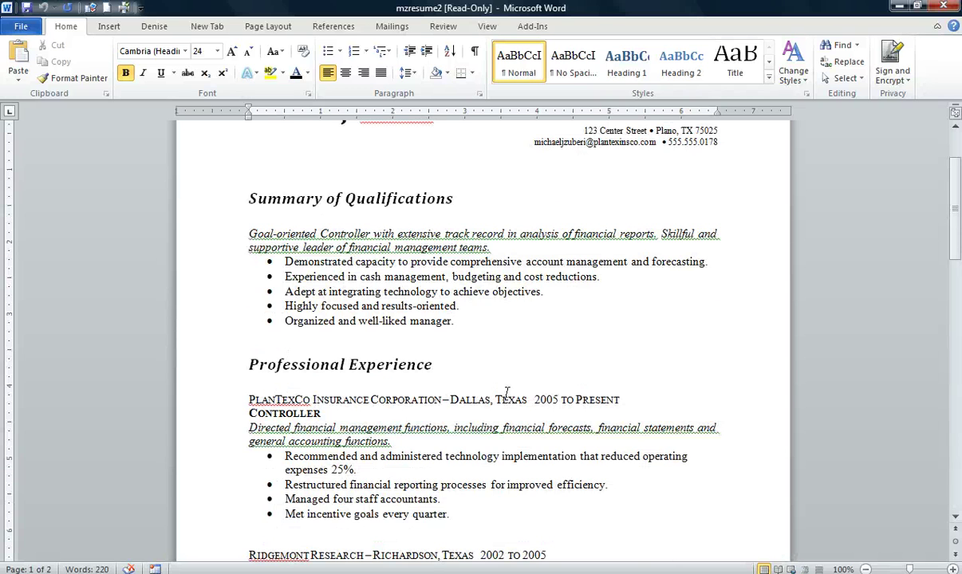
pyautogui.scroll(-5, 511, 400)
pyautogui.scroll(14, 550, 405)
pyautogui.scroll(4, 548, 407)
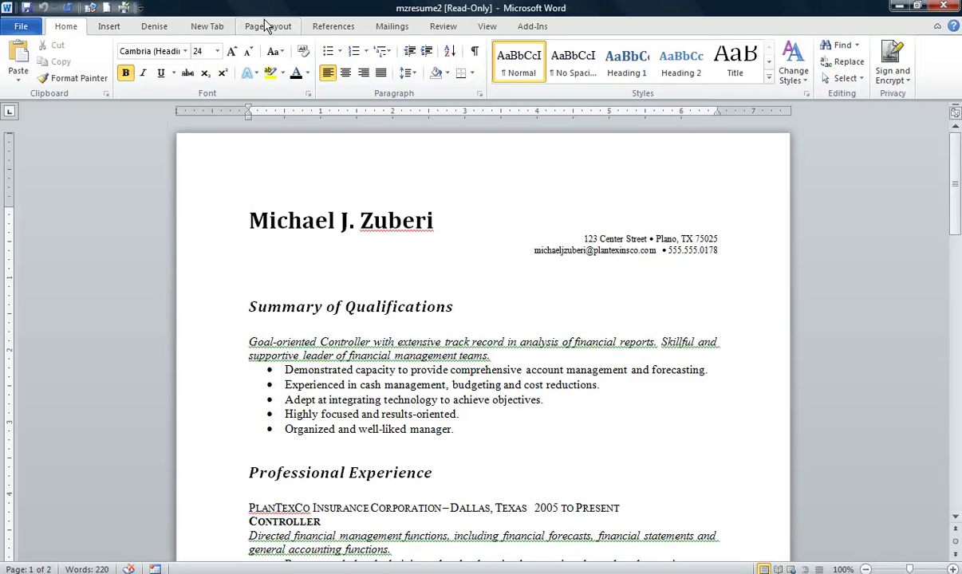
pyautogui.click(268, 26)
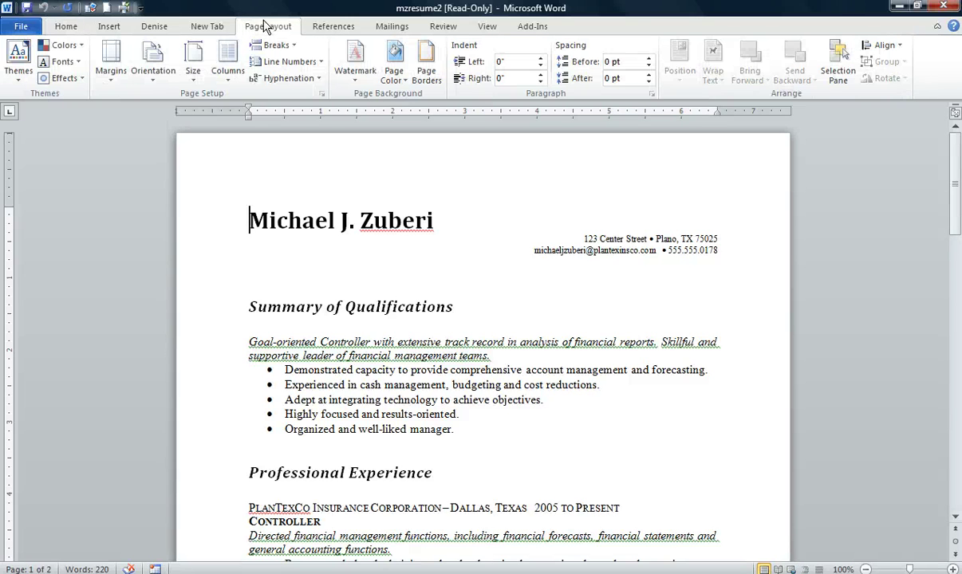
pyautogui.click(110, 75)
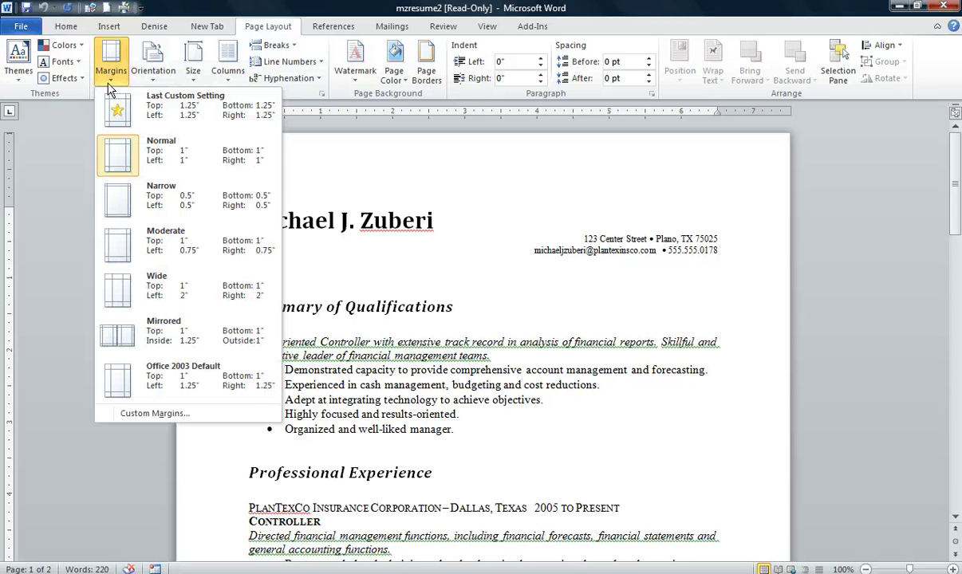
pyautogui.click(150, 413)
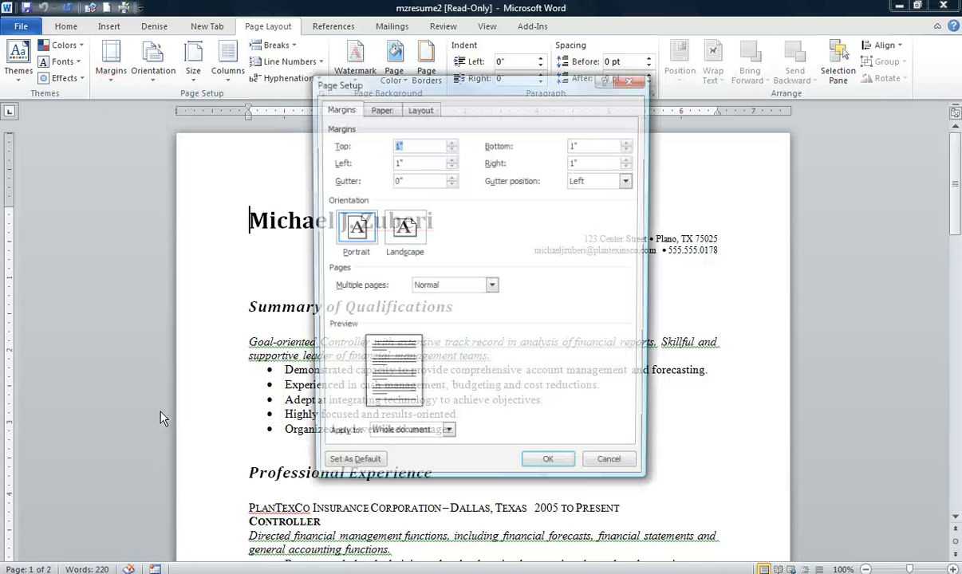
pyautogui.press('End')
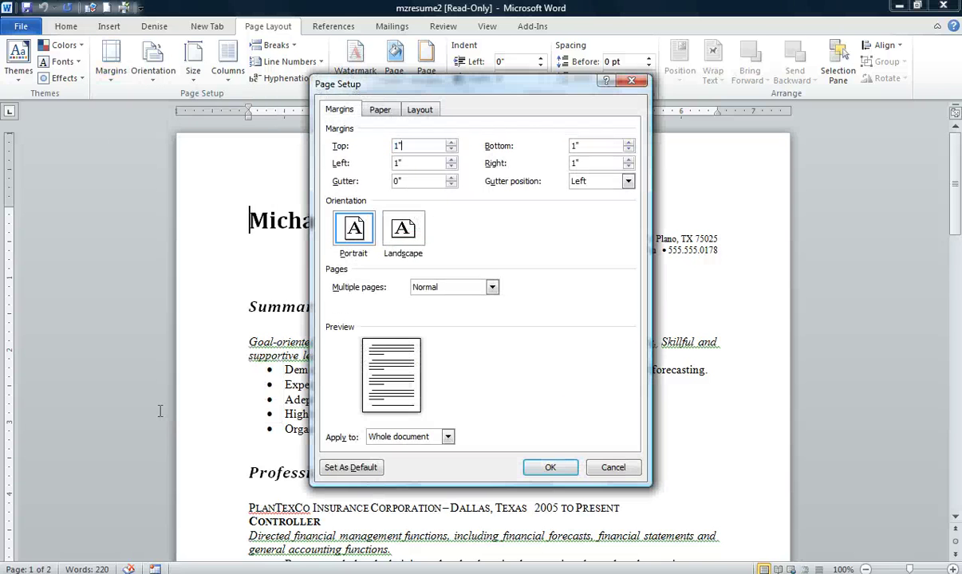
pyautogui.press('BackSpace')
pyautogui.write('.25')
# - Set the left, bottom and right margins to 1.25 inches and apply them
pyautogui.click(420, 165)
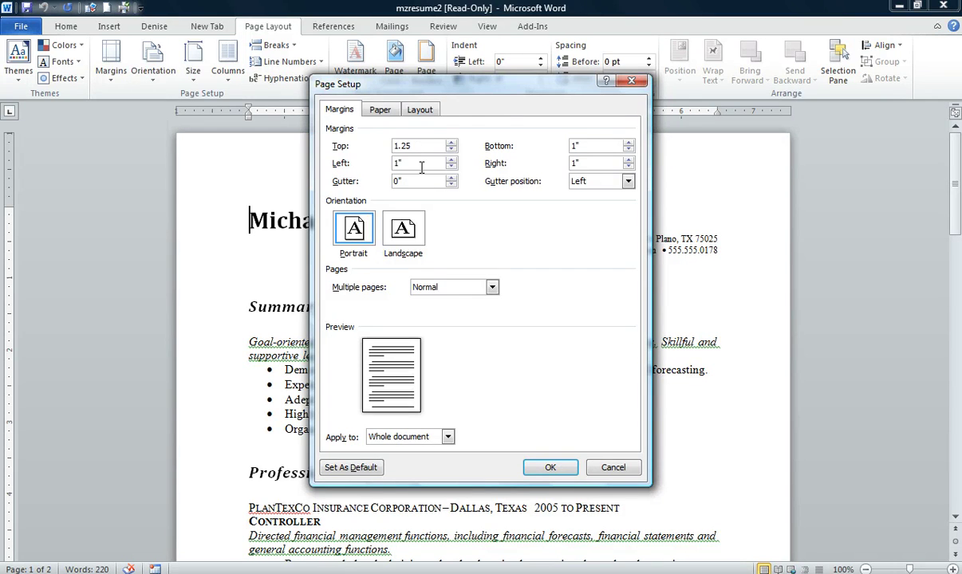
pyautogui.press('BackSpace')
pyautogui.write('.15')
pyautogui.press('BackSpace')
pyautogui.press('BackSpace')
pyautogui.write('25')
pyautogui.click(598, 146)
pyautogui.press('BackSpace')
pyautogui.write('.25')
pyautogui.click(596, 162)
pyautogui.press('BackSpace')
pyautogui.write('.25')
pyautogui.click(547, 469)
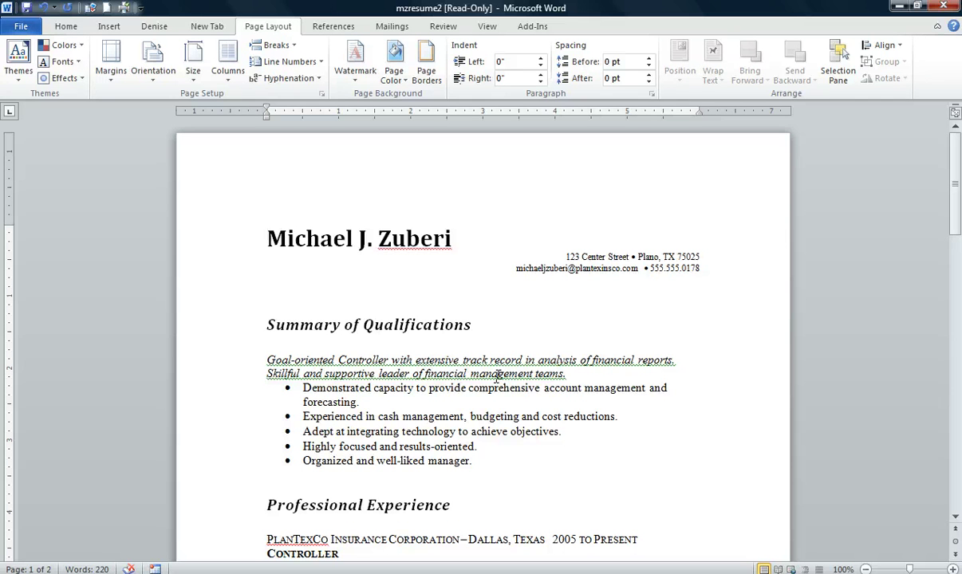
# - Insert the built-in Stacks header from the Insert tab's Header gallery
pyautogui.click(112, 27)
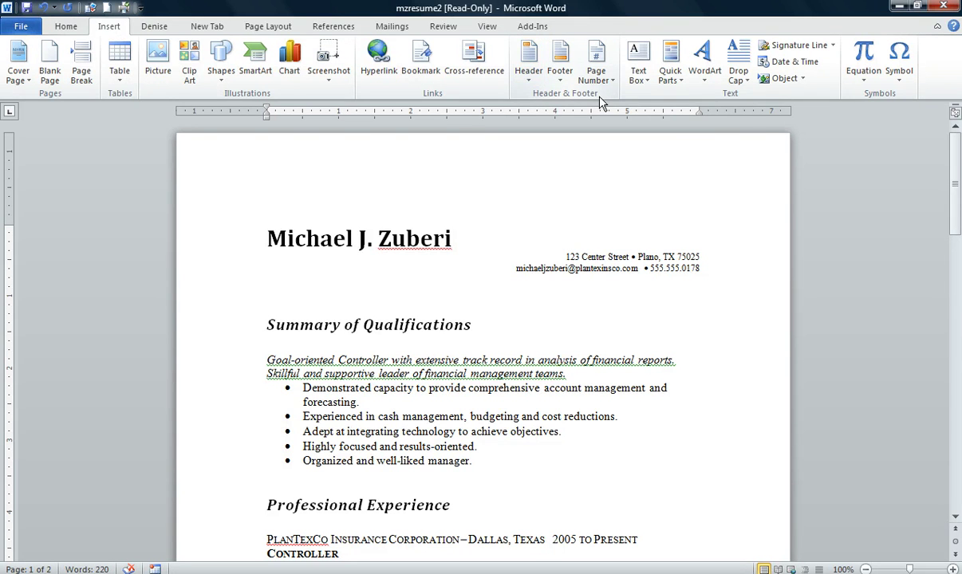
pyautogui.click(531, 83)
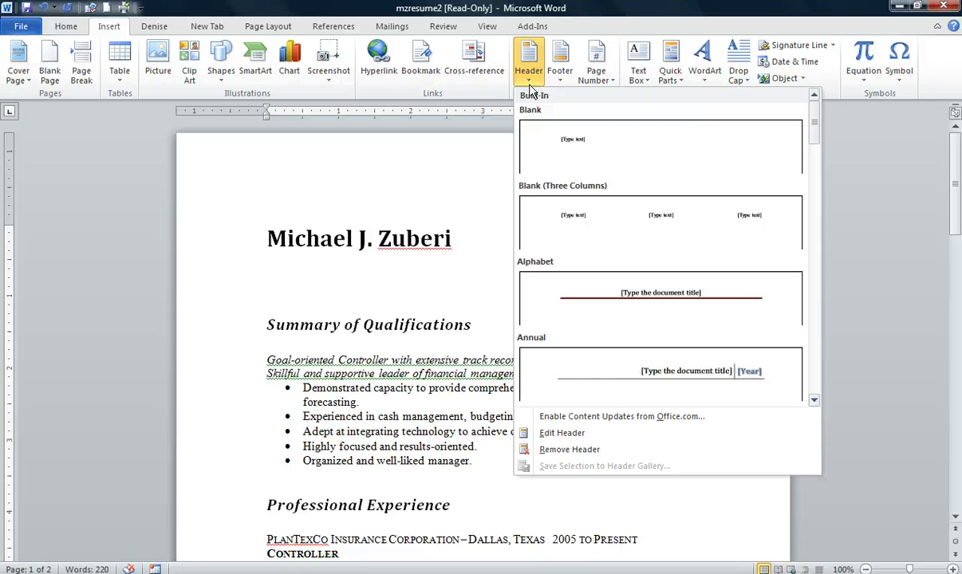
pyautogui.click(812, 127)
pyautogui.moveTo(812, 126); pyautogui.dragTo(811, 257)
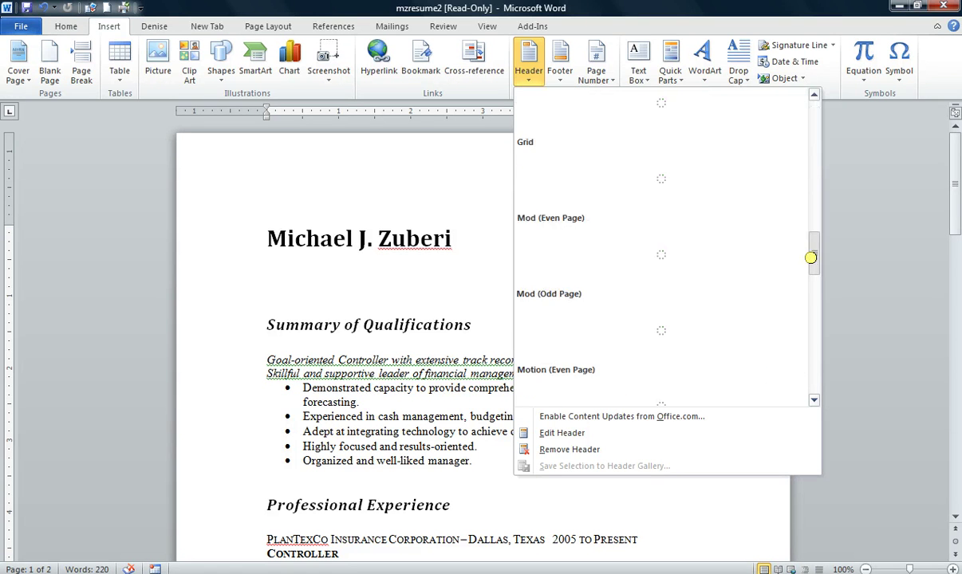
pyautogui.scroll(-3, 813, 265)
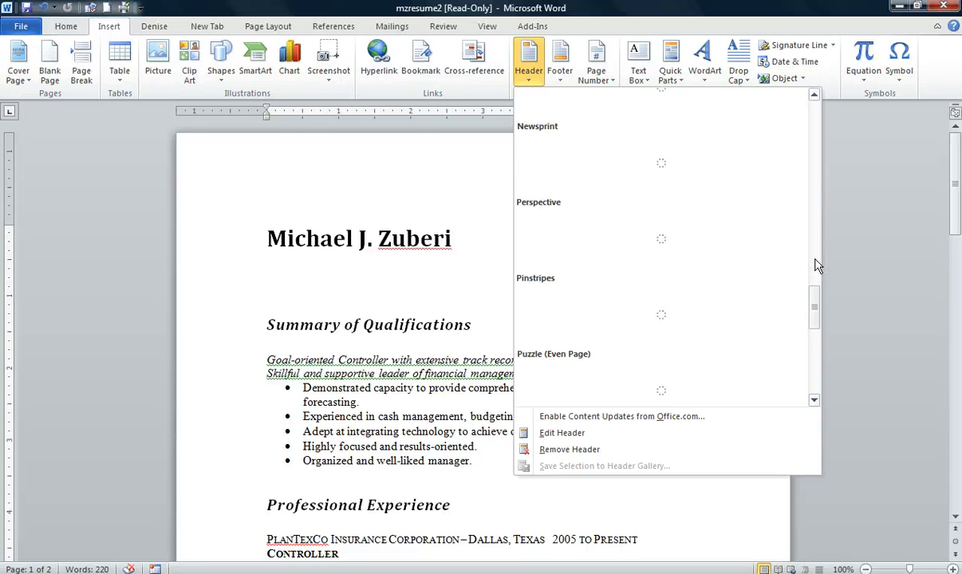
pyautogui.scroll(-2, 817, 287)
pyautogui.scroll(-3, 817, 319)
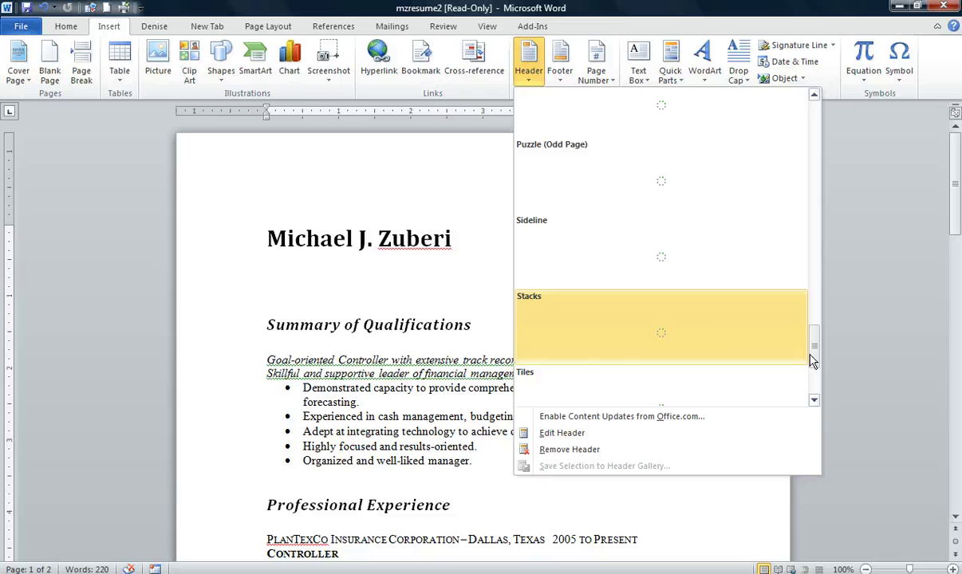
pyautogui.click(560, 324)
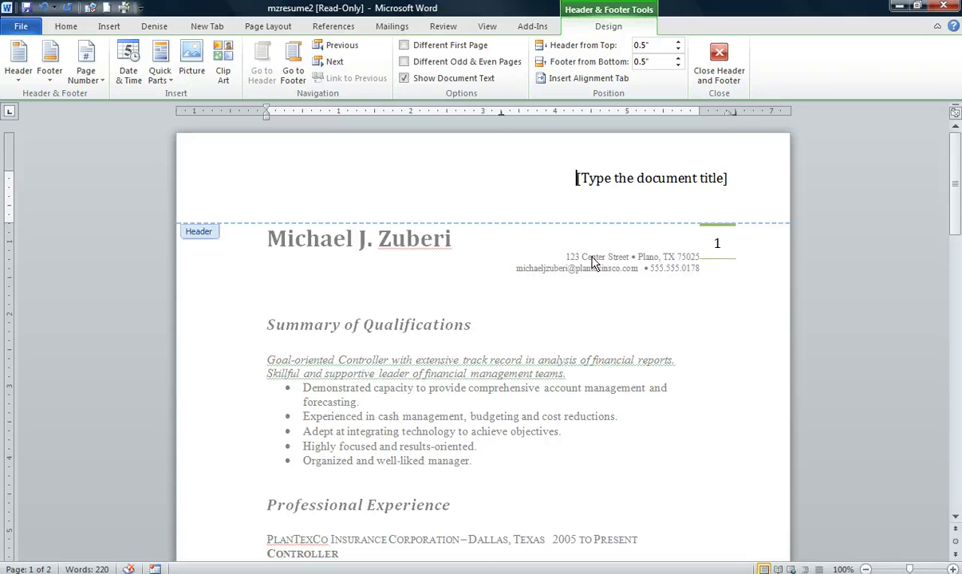
# - Type 'Resume of' followed by the candidate's name into the header's title placeholder
pyautogui.click(625, 179)
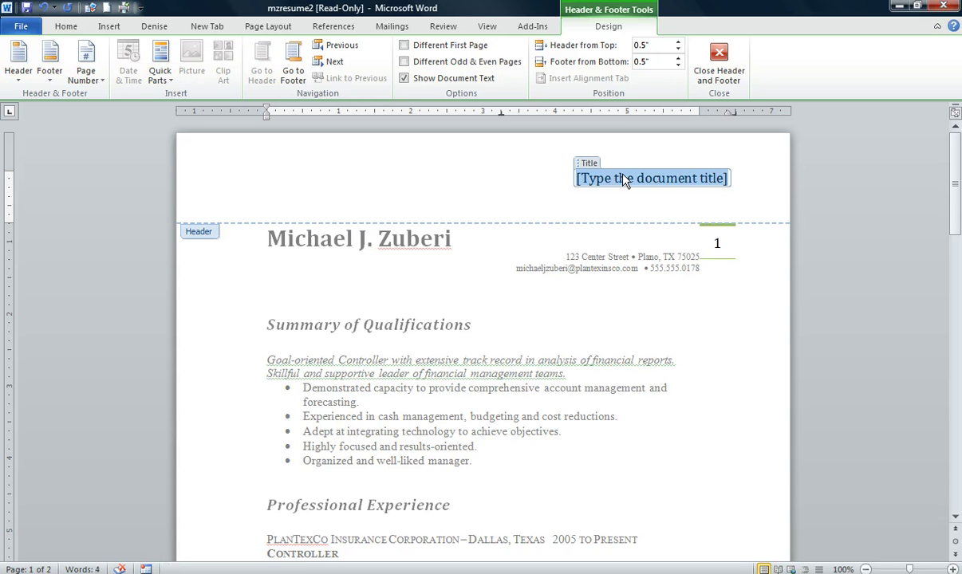
pyautogui.write('Res')
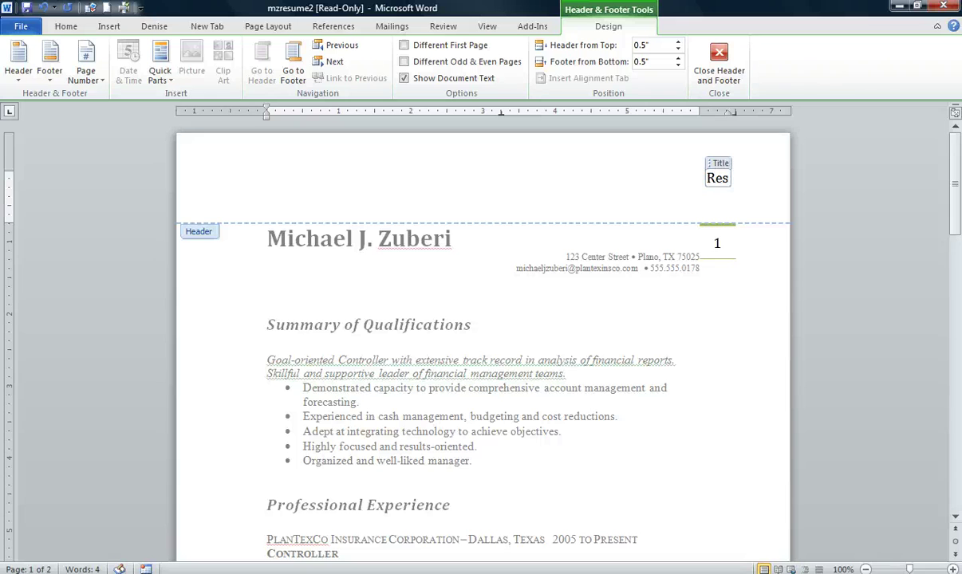
pyautogui.write('ume o')
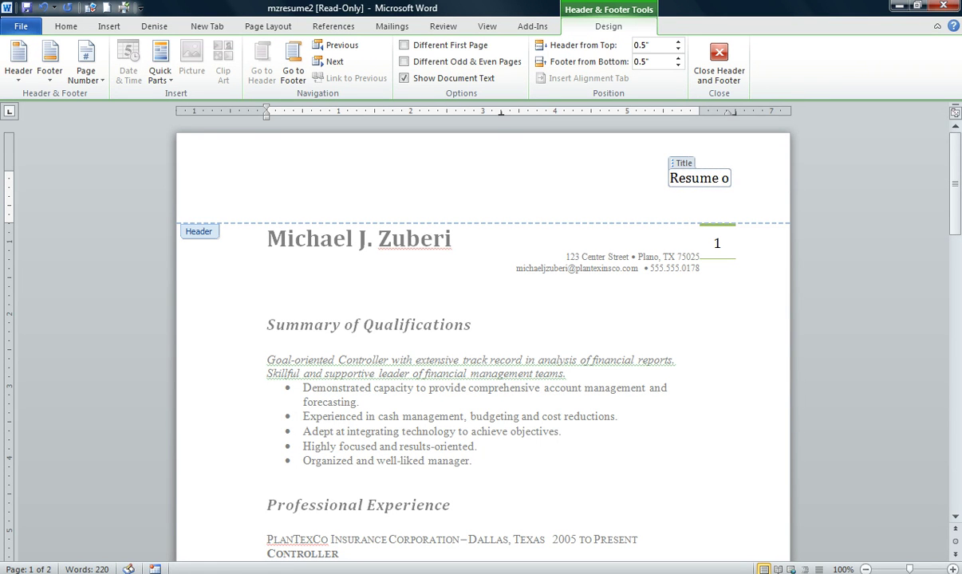
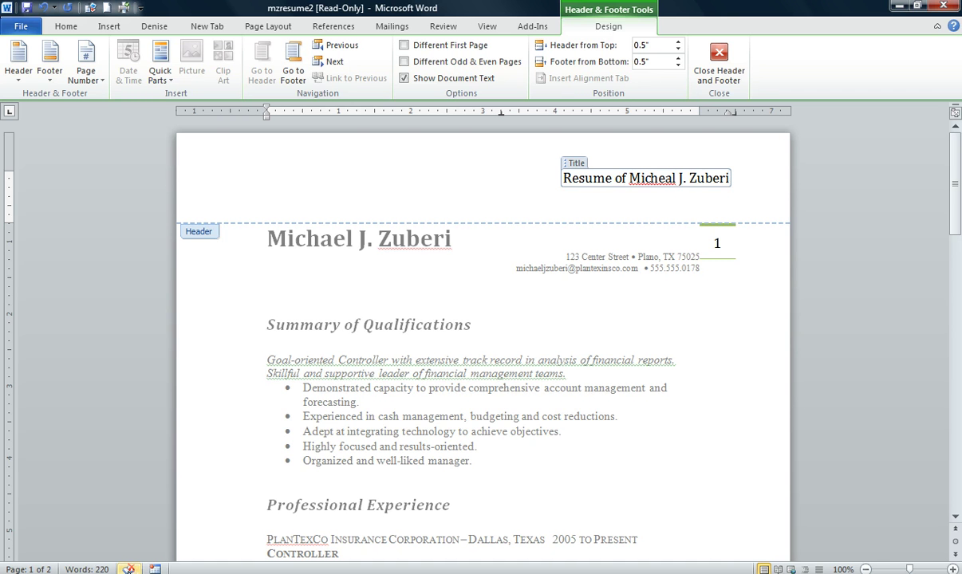
# - Fix the name's misspelling from suggestions, enable Different First Page, and close the header
pyautogui.click(128, 568)
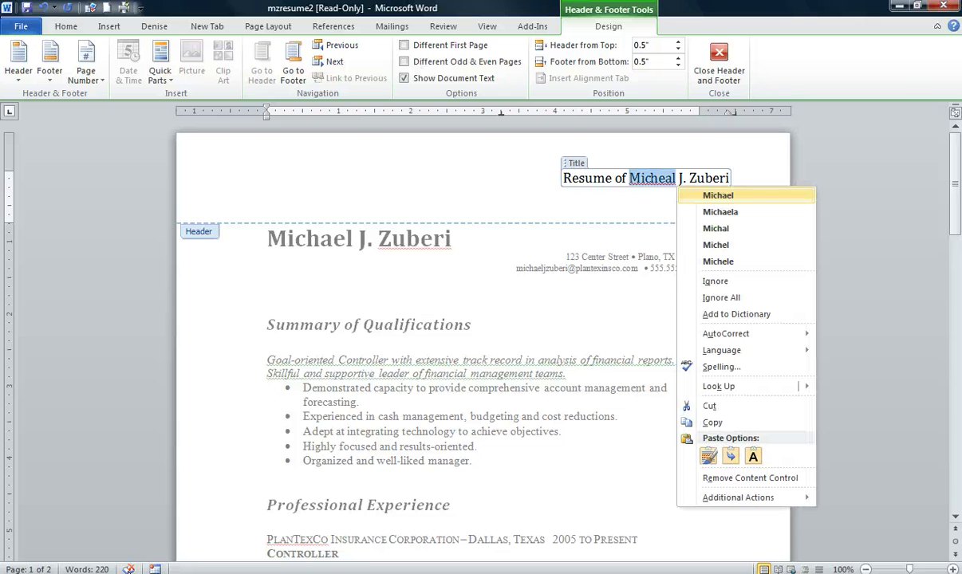
pyautogui.click(724, 197)
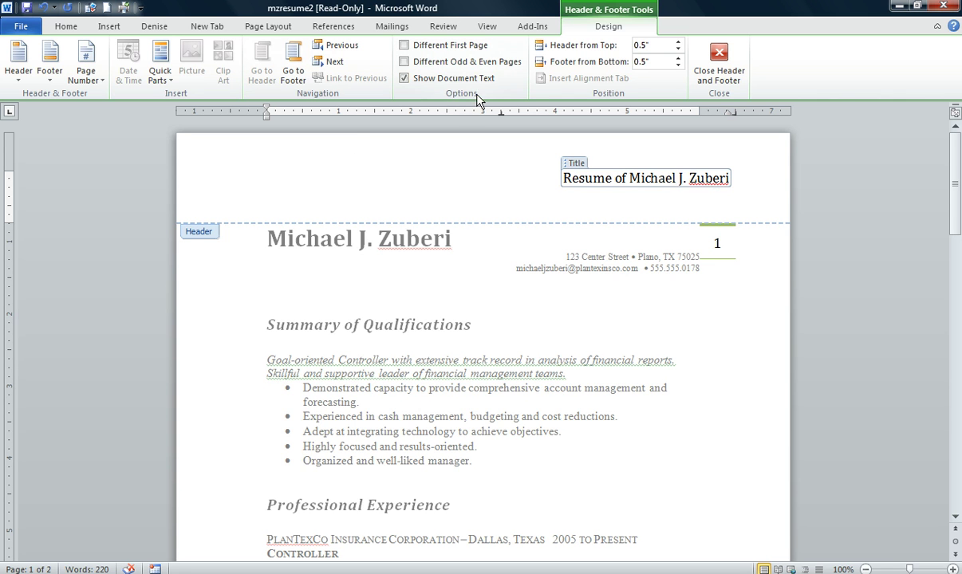
pyautogui.click(404, 45)
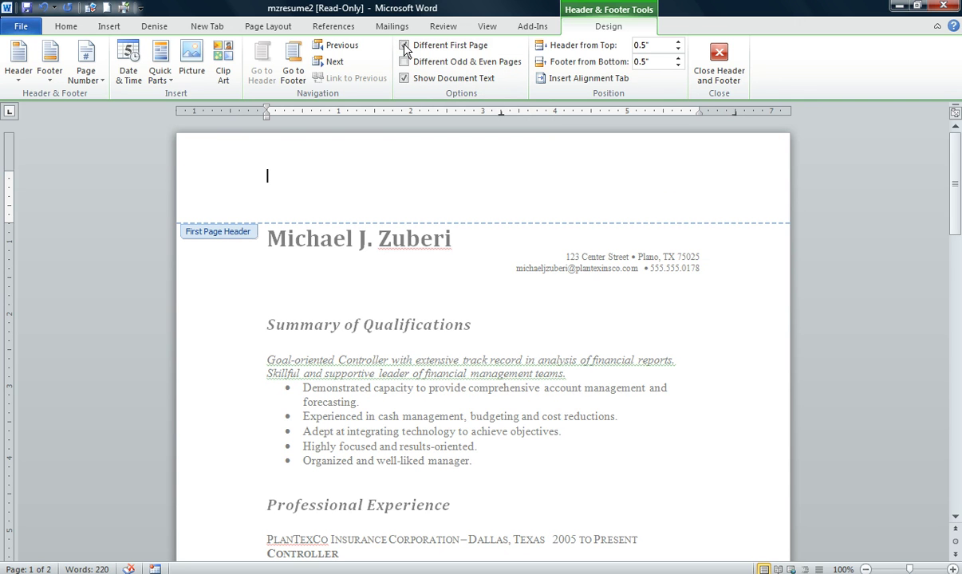
pyautogui.doubleClick(475, 264)
# - Scroll to confirm the title header shows only on page 2, then return to the Insert tab
pyautogui.scroll(-15, 475, 264)
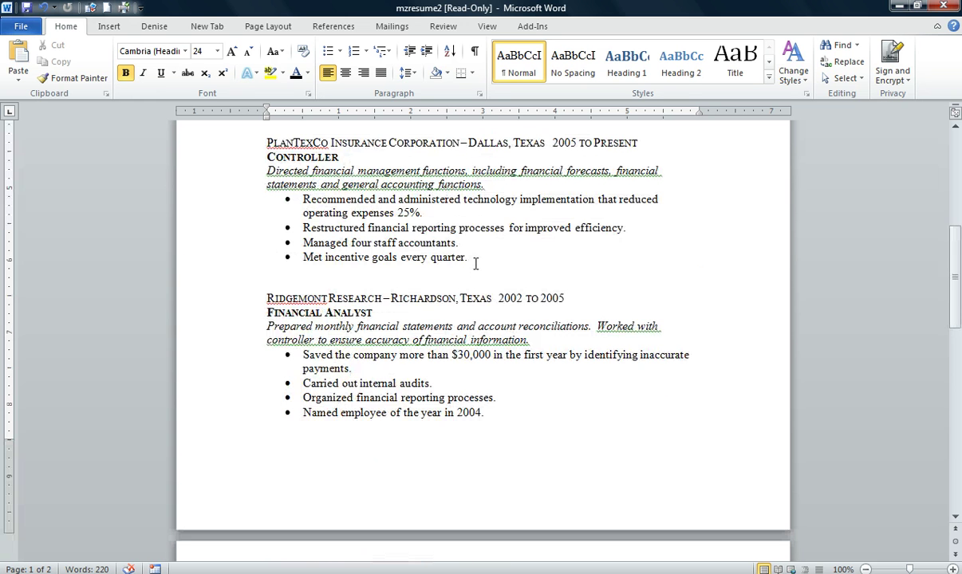
pyautogui.scroll(-2, 476, 271)
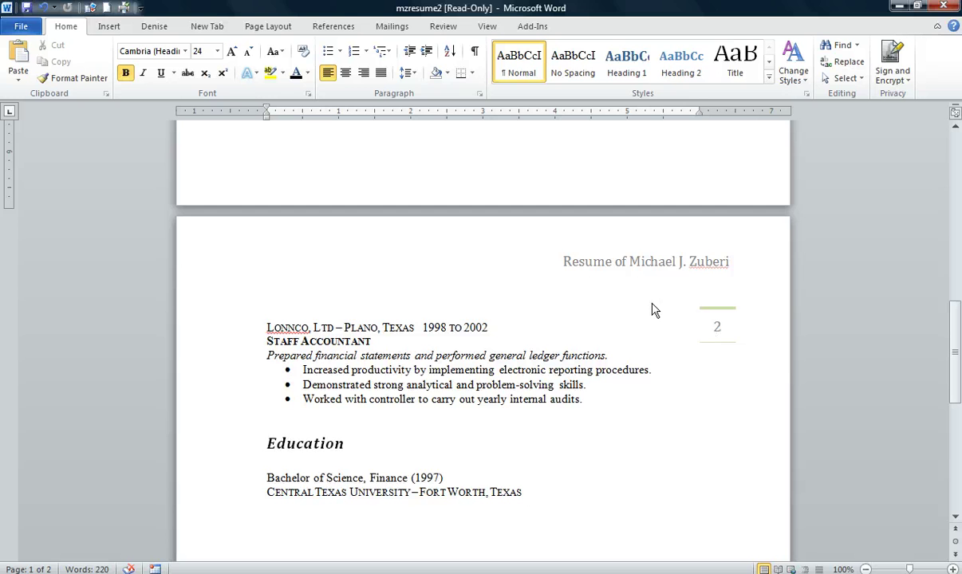
pyautogui.scroll(15, 495, 352)
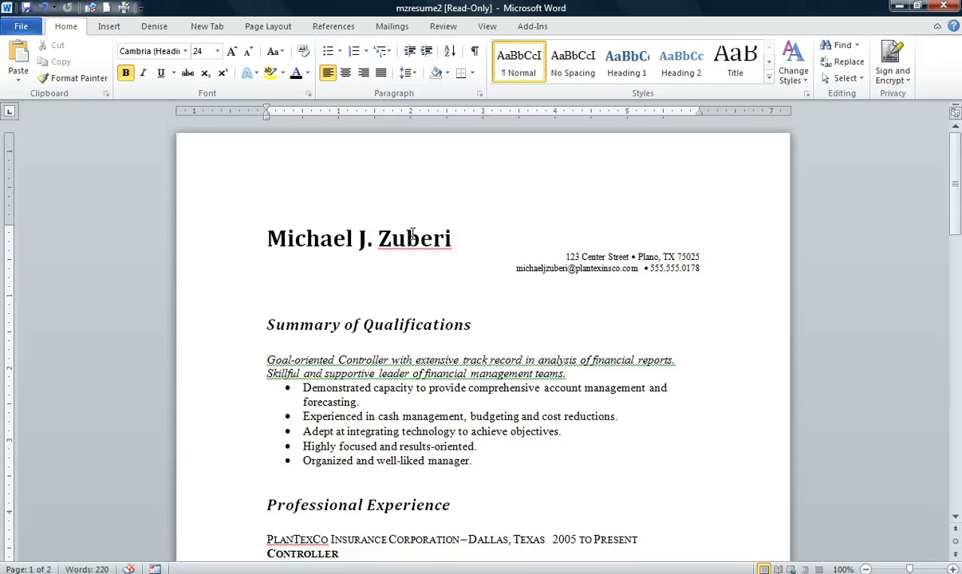
pyautogui.click(111, 26)
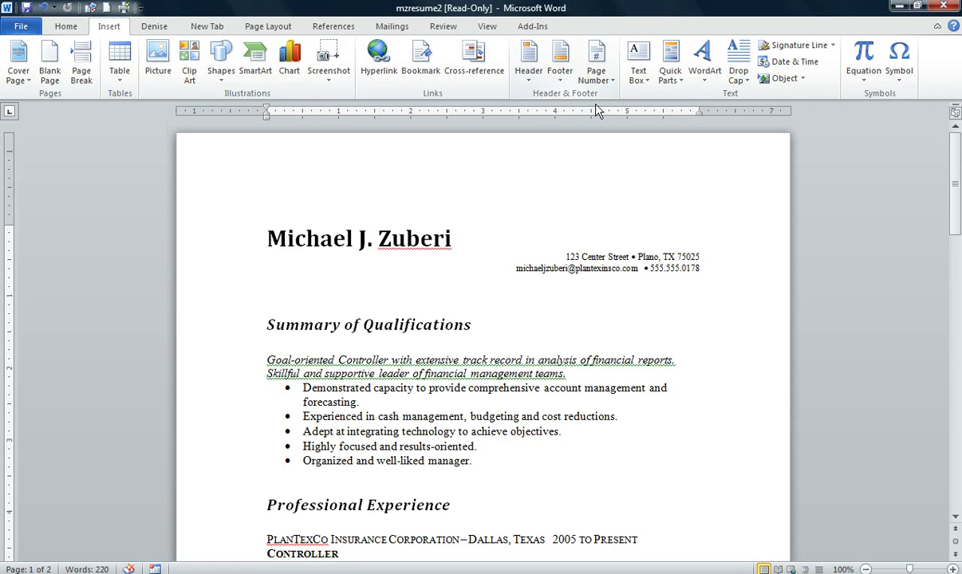
# - Choose the Stacks design from the Footer gallery
pyautogui.click(562, 83)
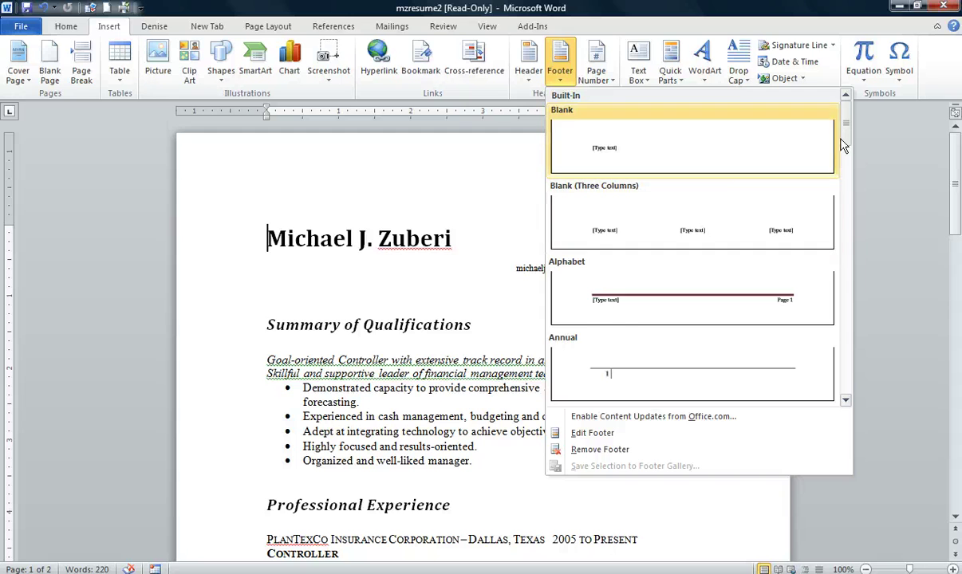
pyautogui.moveTo(847, 129); pyautogui.dragTo(848, 351)
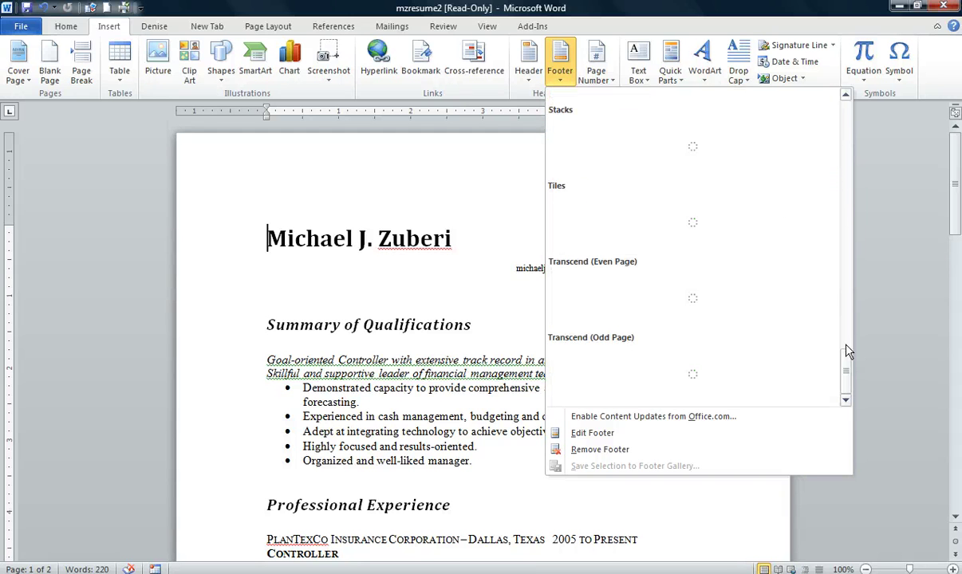
pyautogui.press('Return')
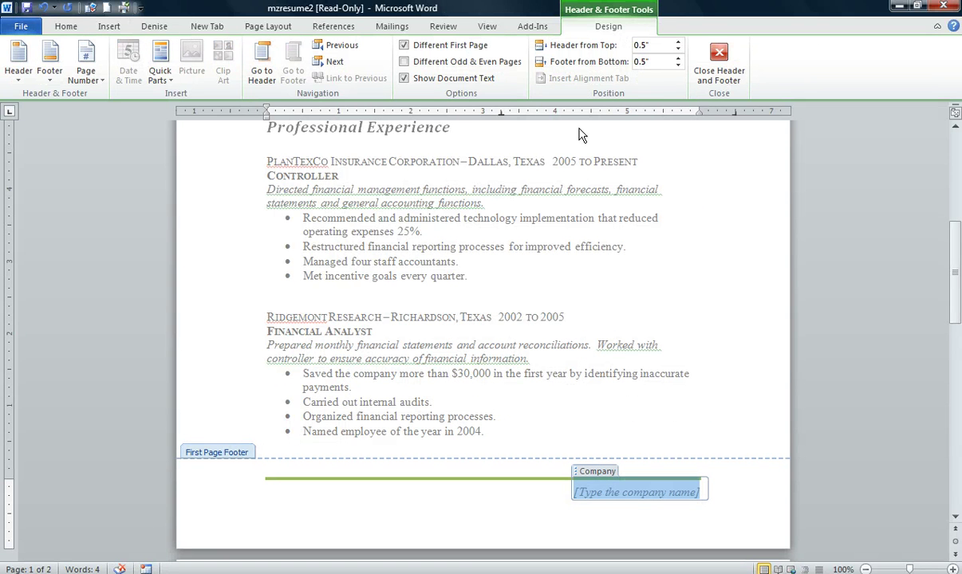
# - Remove the footer's Company content control and exit footer editing
pyautogui.rightClick(603, 494)
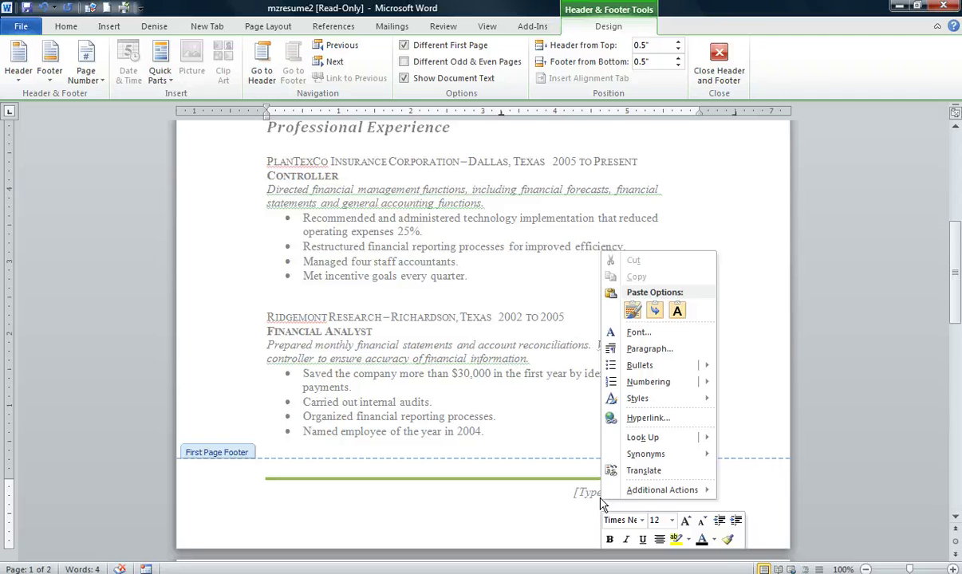
pyautogui.click(535, 503)
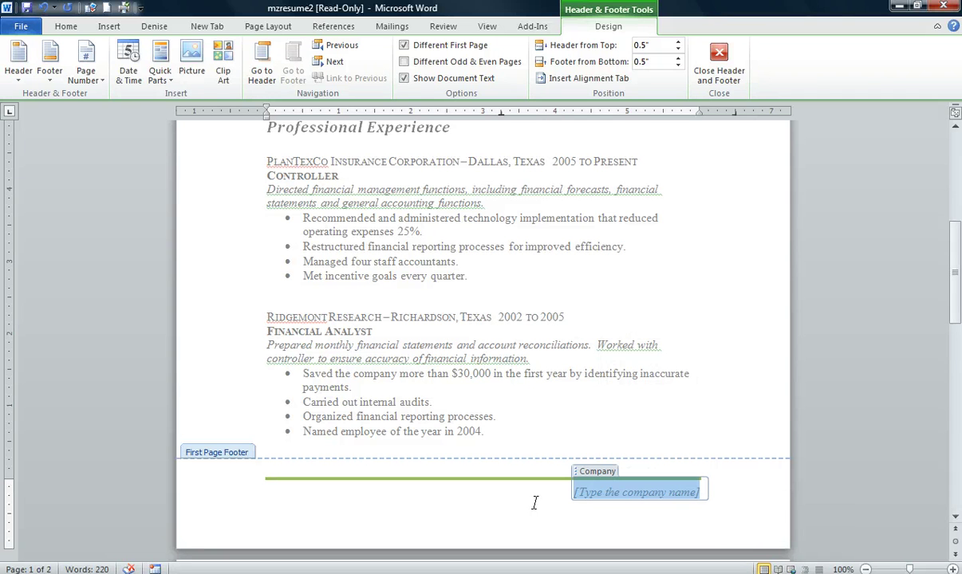
pyautogui.click(577, 494)
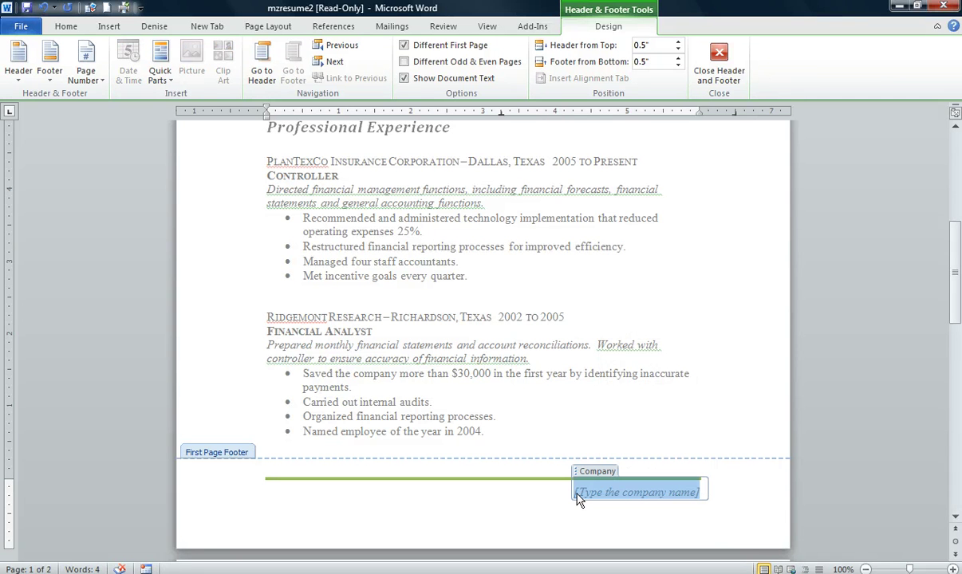
pyautogui.rightClick(640, 495)
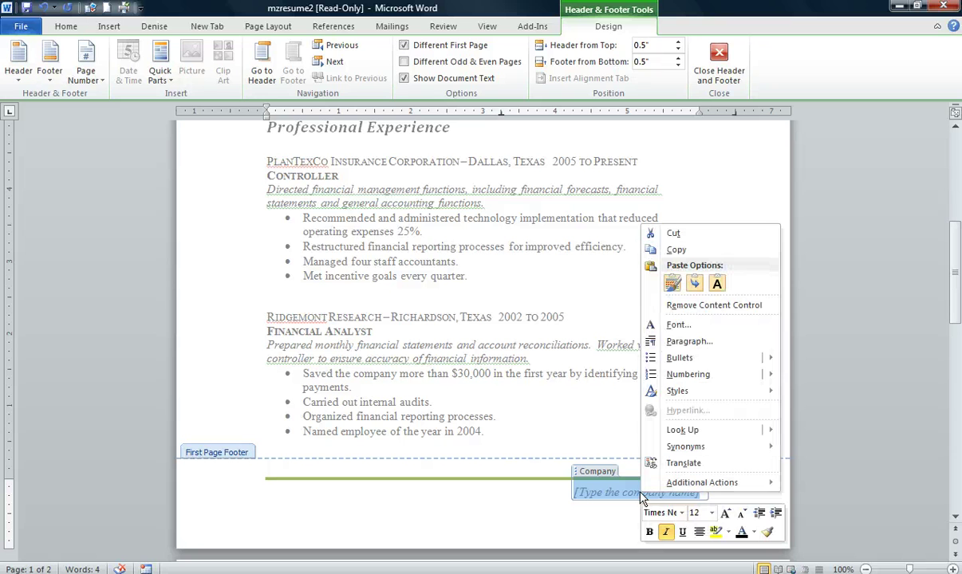
pyautogui.click(700, 311)
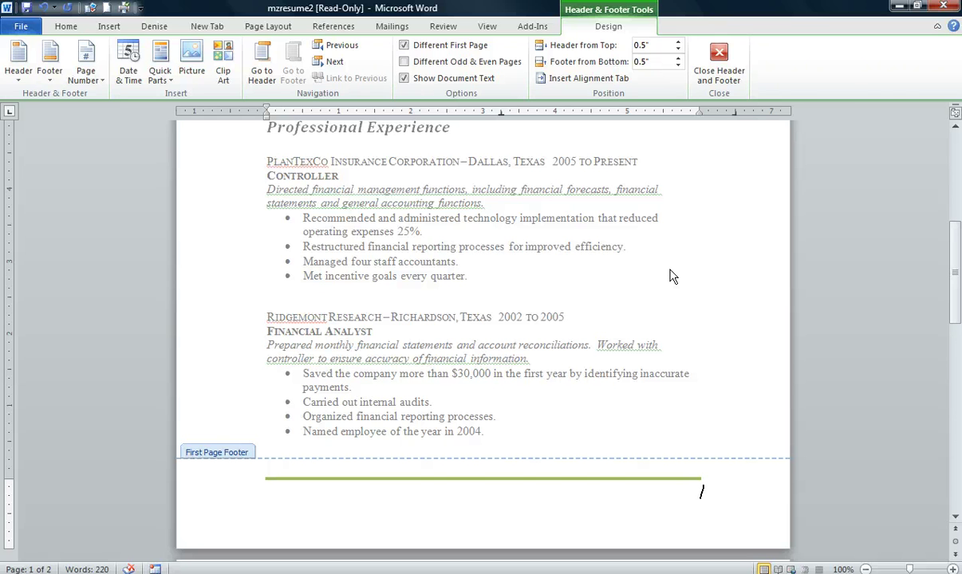
pyautogui.press('Escape')
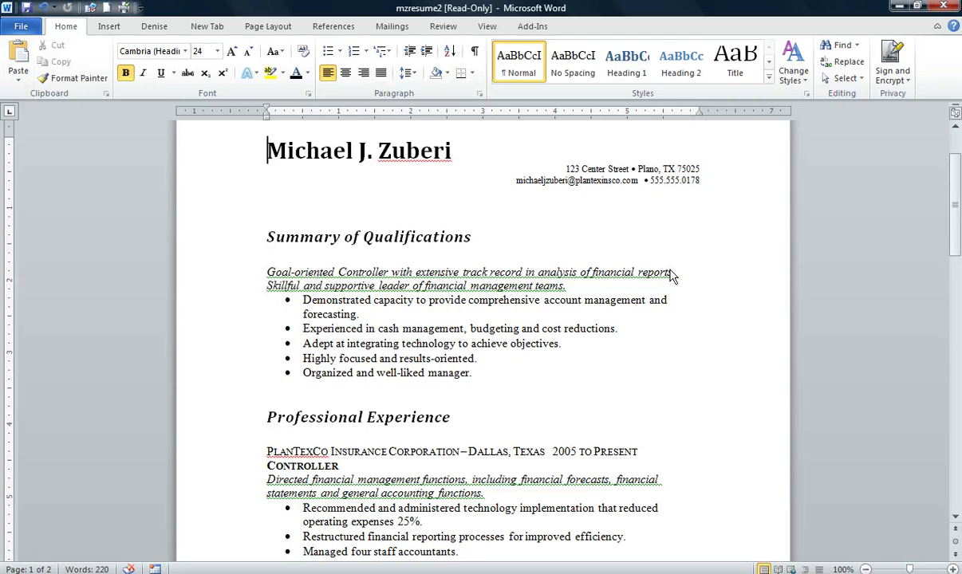
pyautogui.click(21, 28)
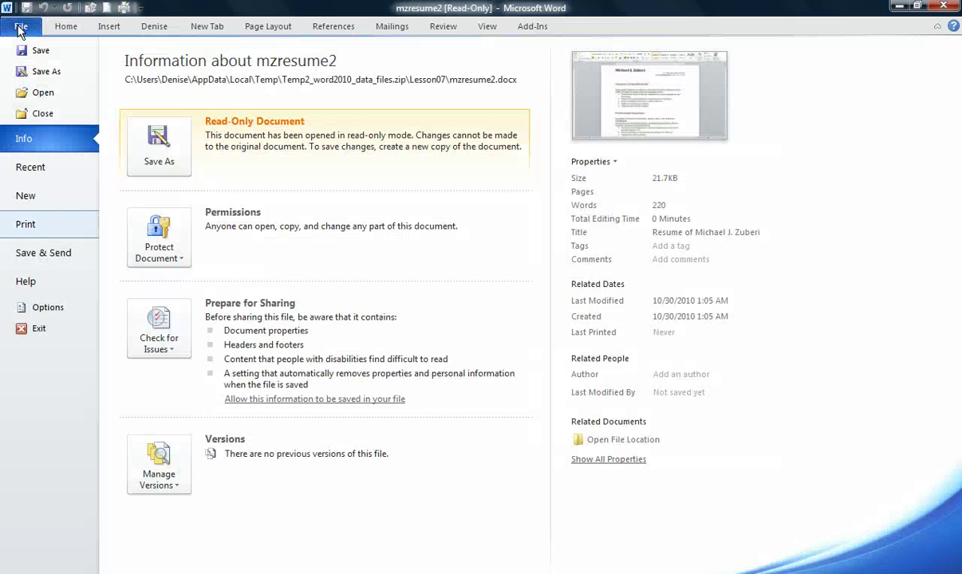
pyautogui.click(41, 227)
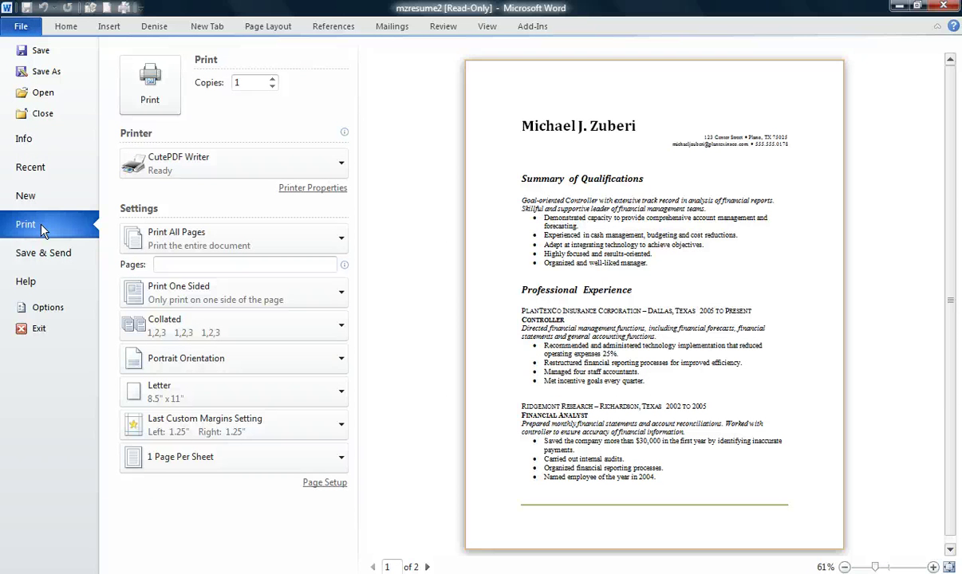
pyautogui.click(427, 567)
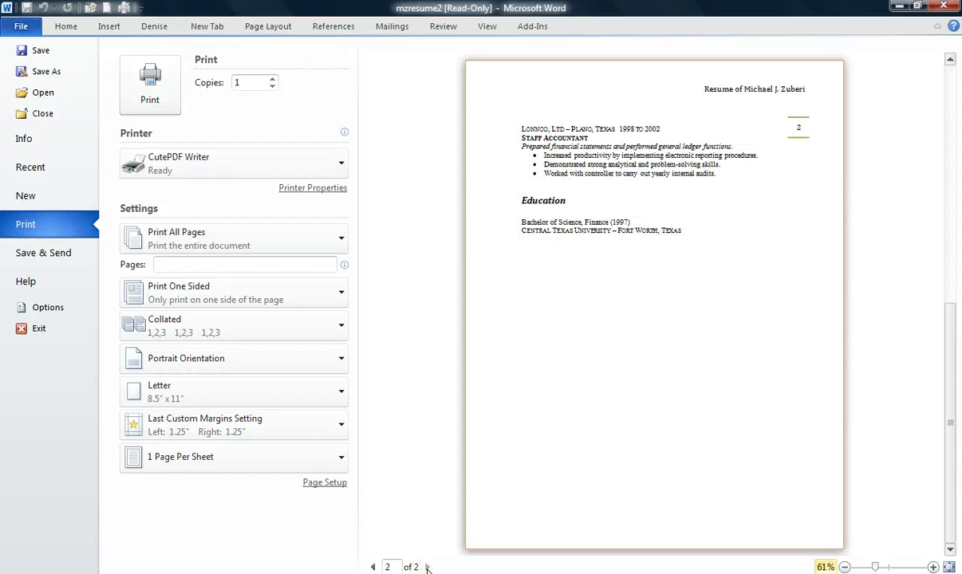
pyautogui.click(374, 567)
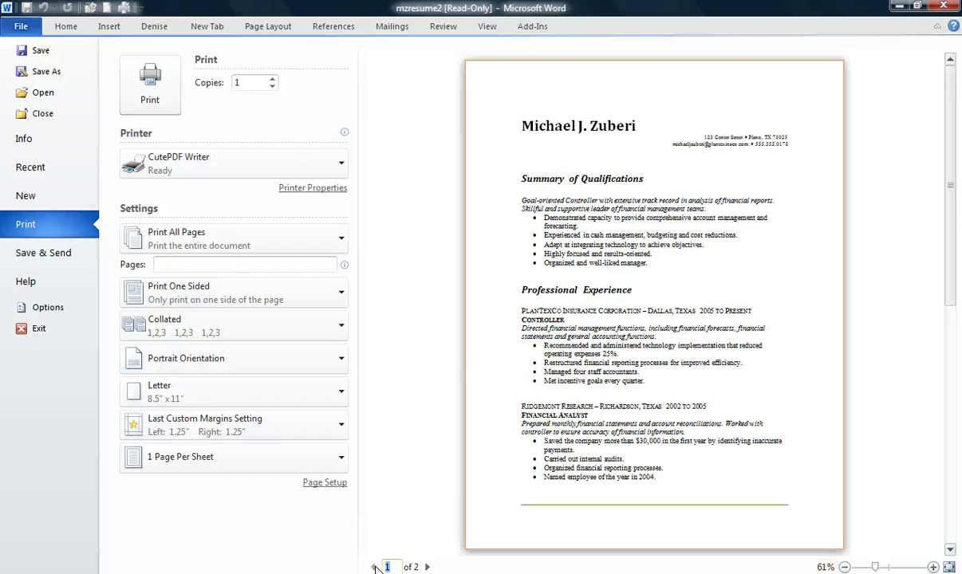
pyautogui.click(62, 28)
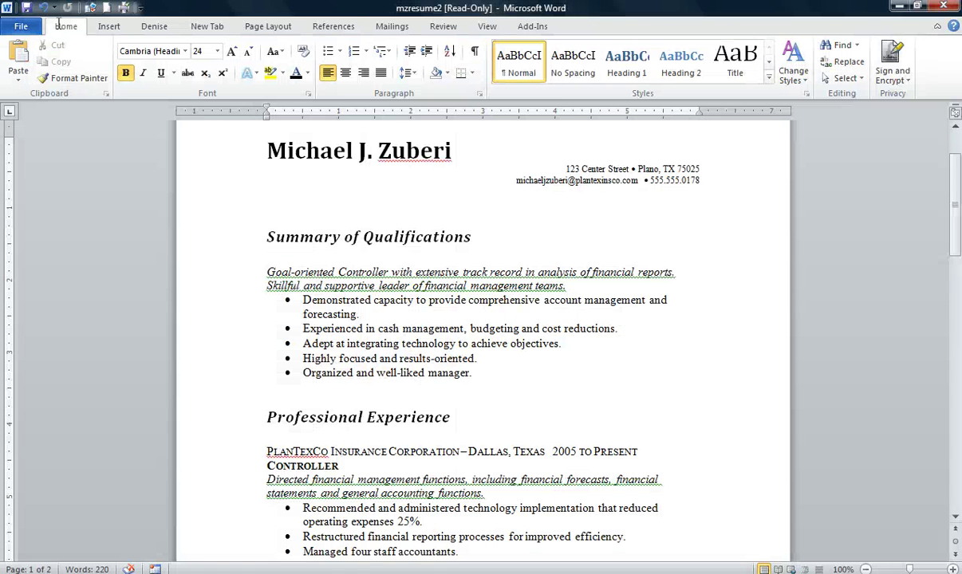